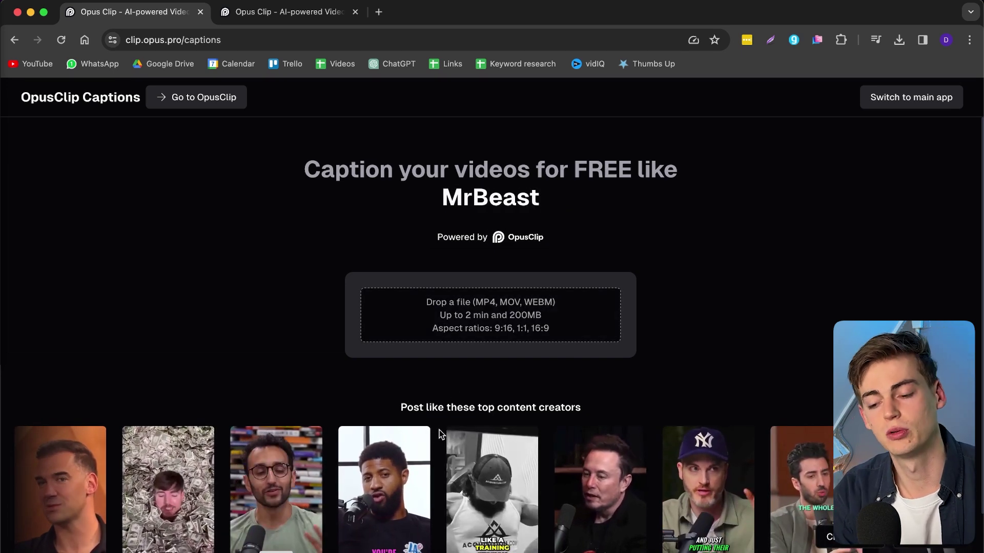
Step: Upload free ai caption tool (9x16).mp4 from the Opus clip folder into OpusClip Captions
{"action": "left_click", "coordinate": [495, 339]}
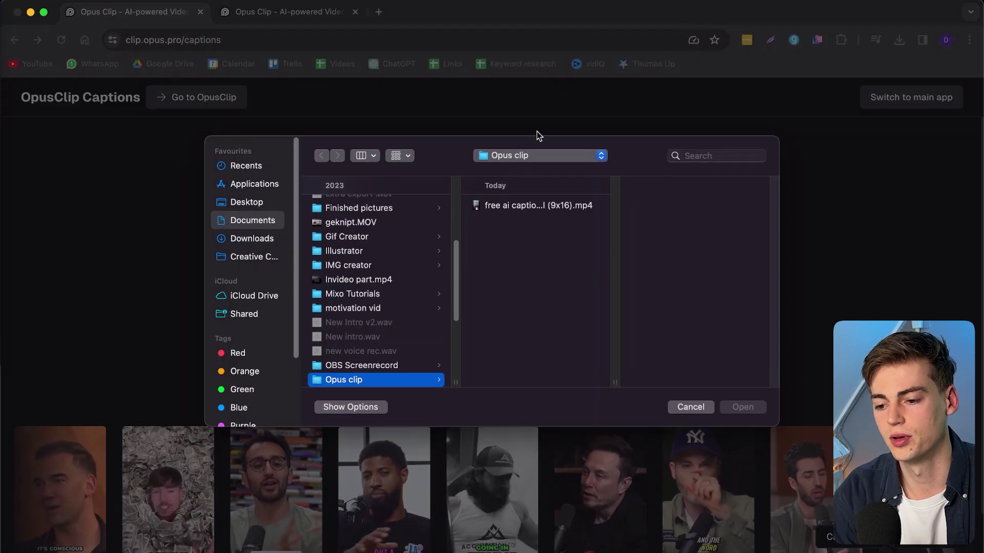
{"action": "left_click", "coordinate": [546, 205]}
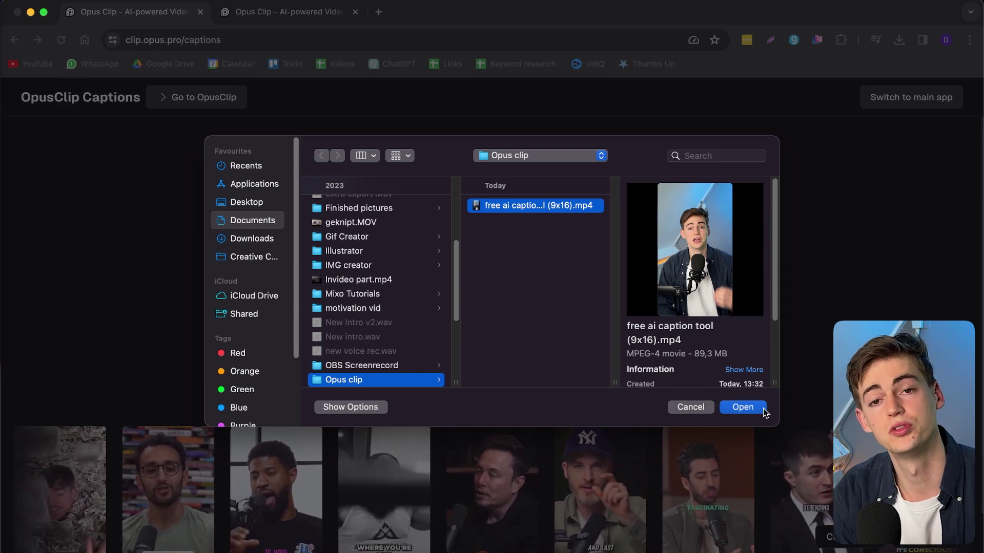
{"action": "left_click", "coordinate": [762, 408]}
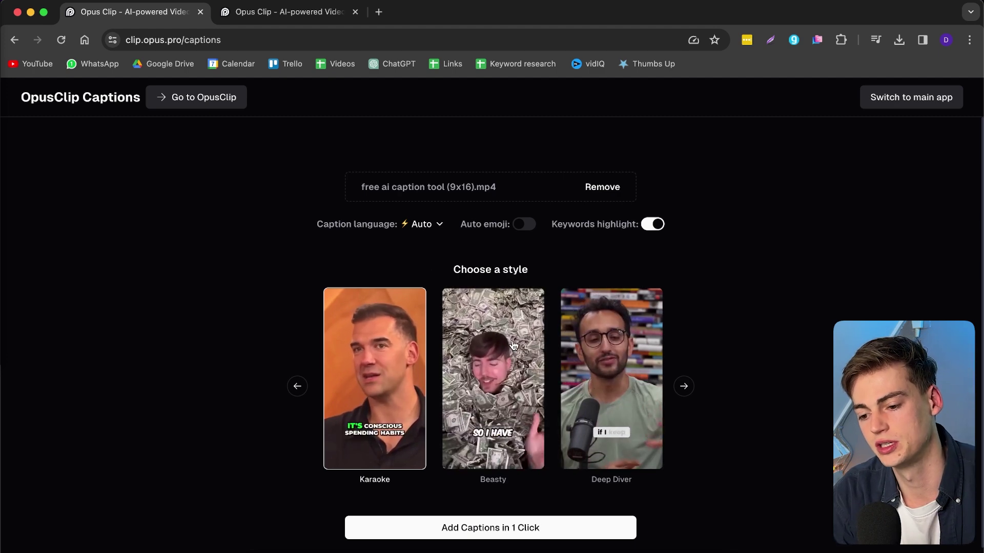
Step: Select the Pod P style from the caption style carousel and switch on Auto emoji
{"action": "left_click", "coordinate": [683, 386]}
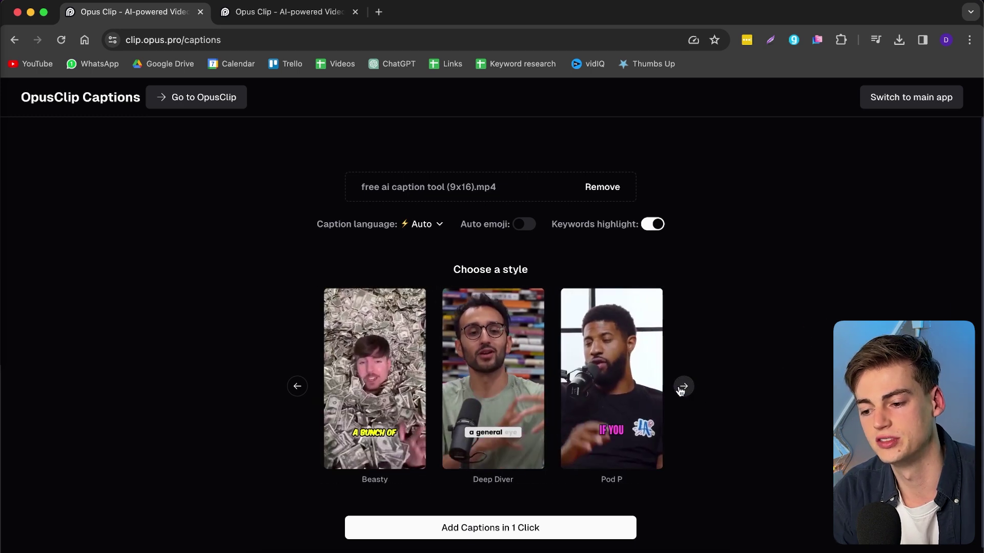
{"action": "left_click", "coordinate": [684, 385]}
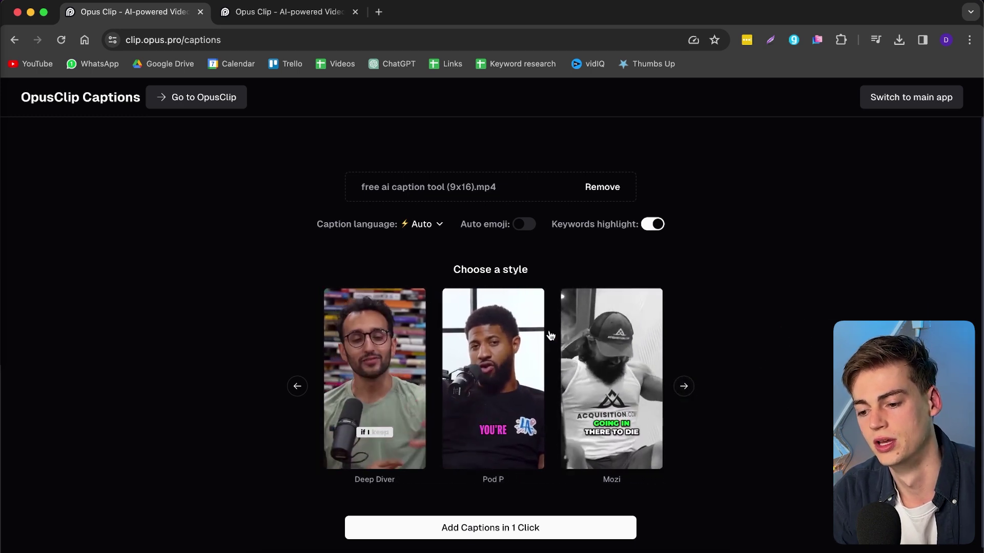
{"action": "left_click", "coordinate": [480, 378]}
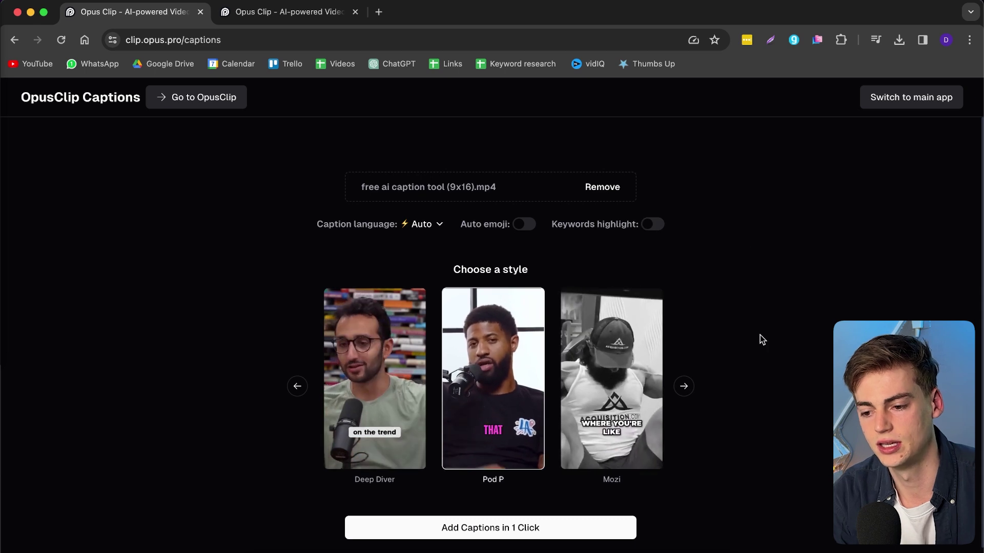
{"action": "left_click", "coordinate": [524, 224]}
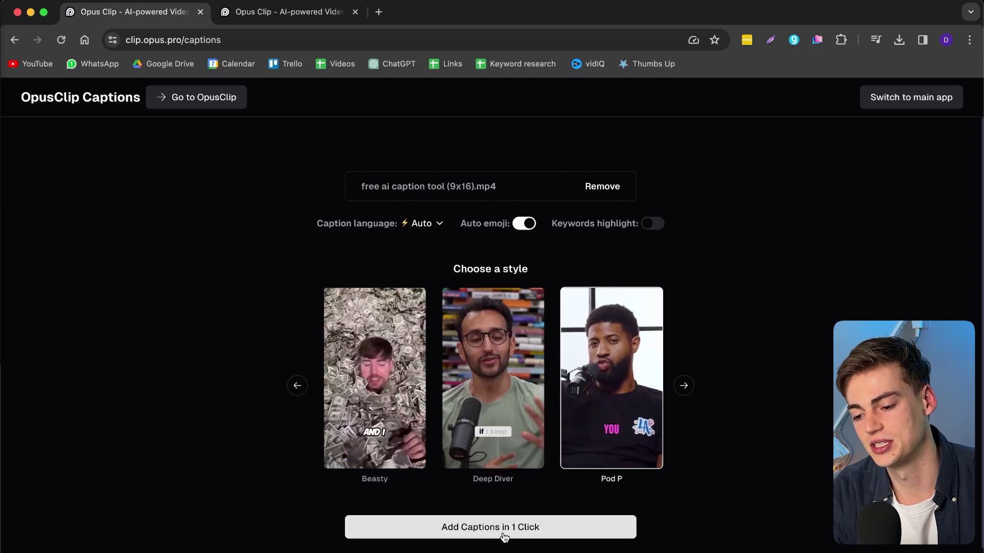
Step: Generate captions with Add Captions in 1 Click, then choose Edit on the captioned video
{"action": "left_click", "coordinate": [523, 526]}
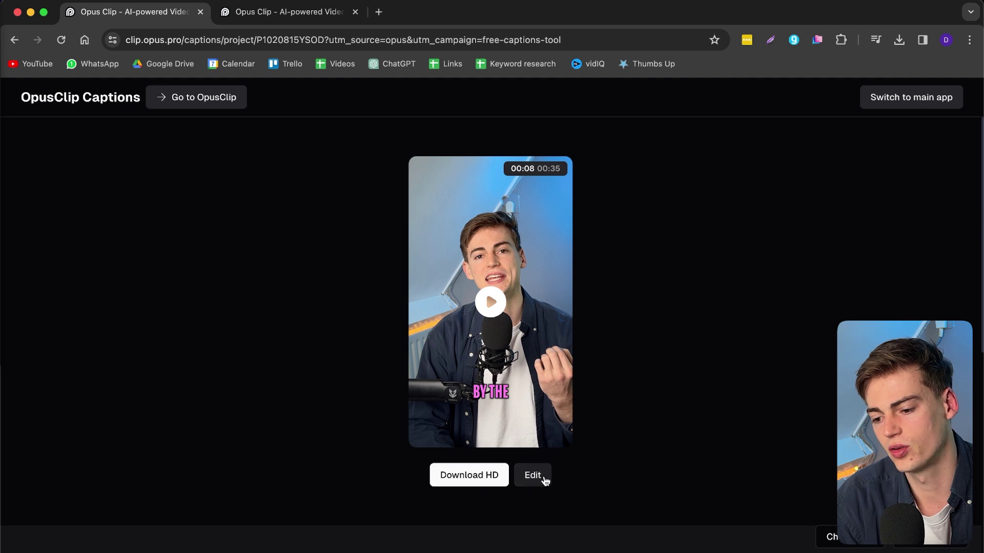
{"action": "left_click", "coordinate": [540, 481]}
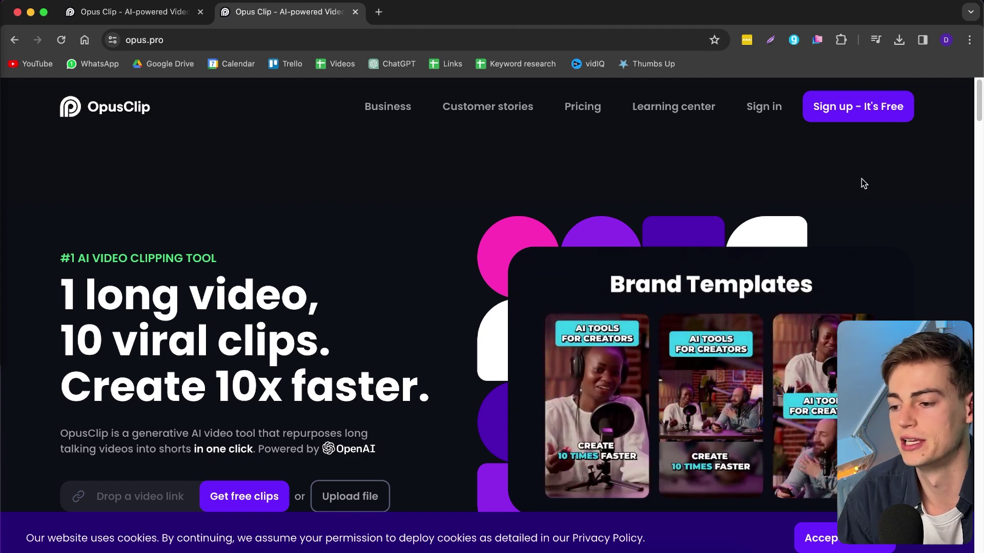
Step: Sign up for a free OpusClip account on opus.pro to reach the project dashboard
{"action": "left_click", "coordinate": [860, 110]}
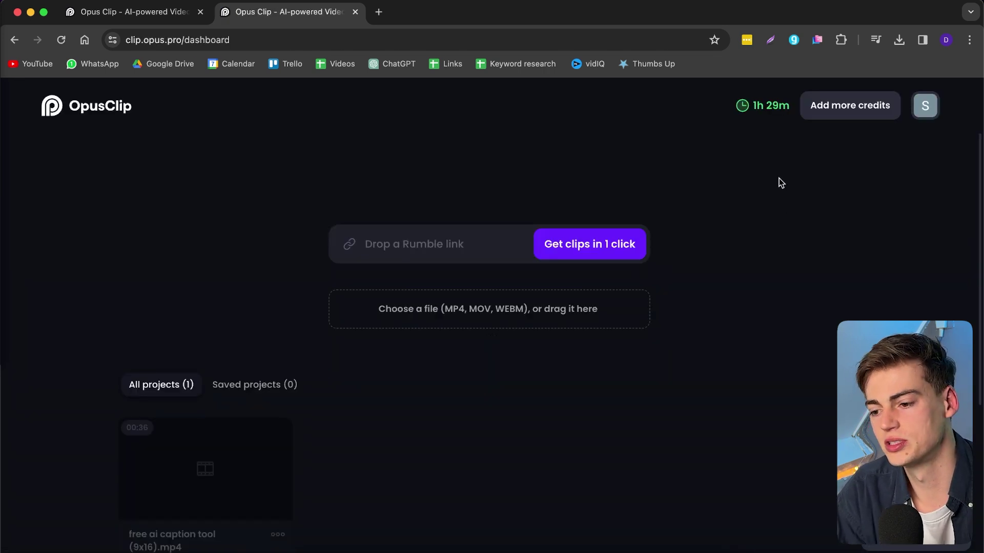
{"action": "mouse_move", "coordinate": [752, 113]}
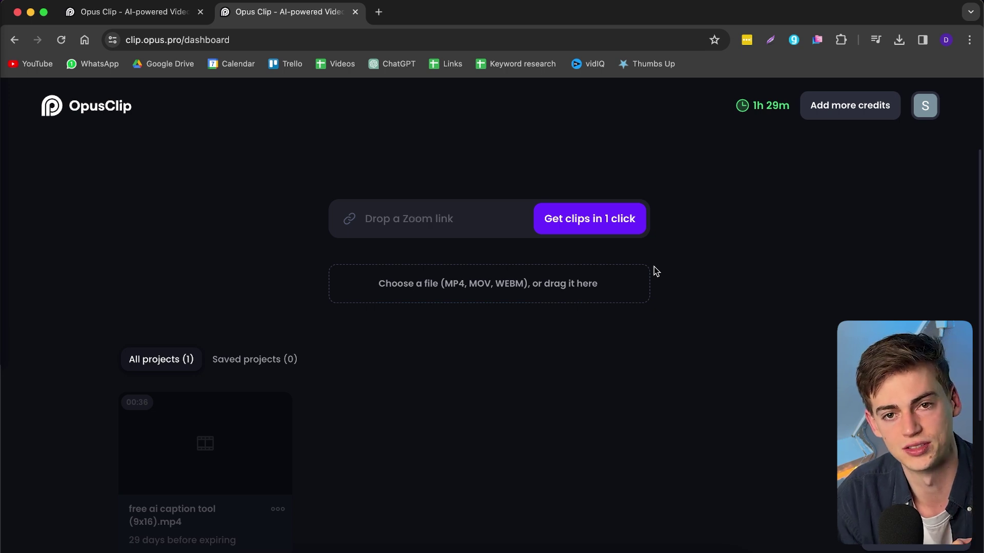
Step: Enable 'Only add caption without clipping' with the Pod P preset and run Get clips in 1 click
{"action": "scroll", "coordinate": [475, 274], "scroll_direction": "up", "scroll_amount": 1}
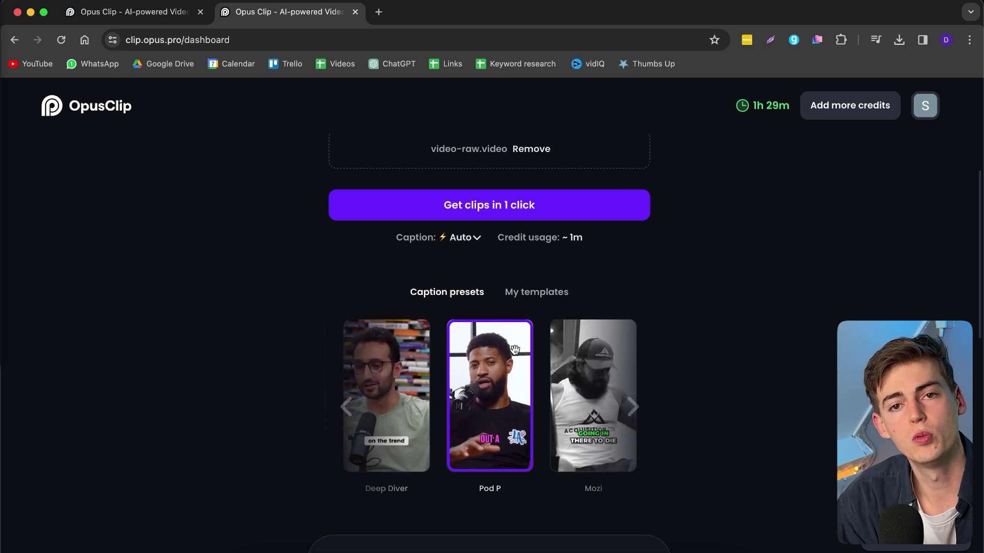
{"action": "scroll", "coordinate": [514, 350], "scroll_direction": "down", "scroll_amount": 4}
{"action": "left_click_drag", "start_coordinate": [362, 329], "coordinate": [444, 331]}
{"action": "left_click", "coordinate": [621, 328]}
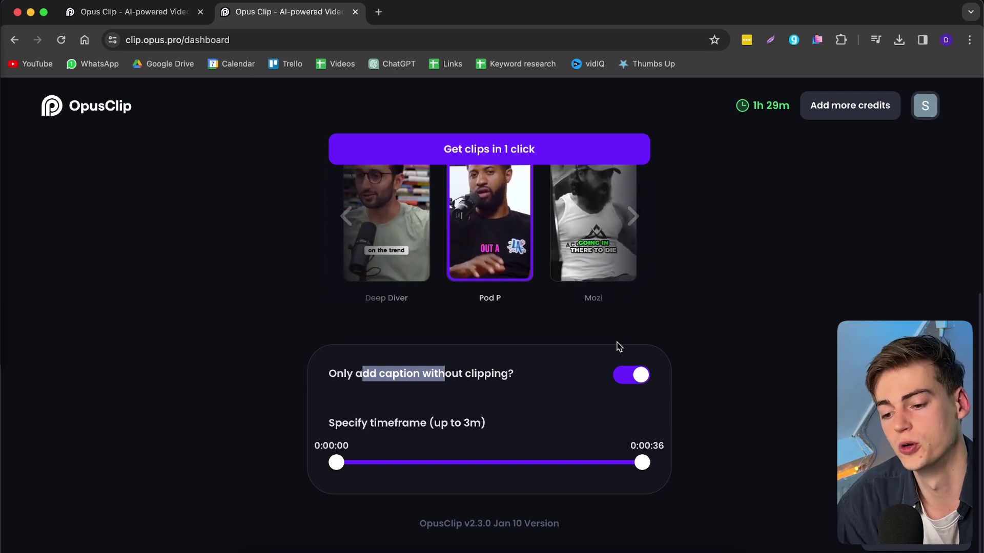
{"action": "scroll", "coordinate": [666, 397], "scroll_direction": "up", "scroll_amount": 3}
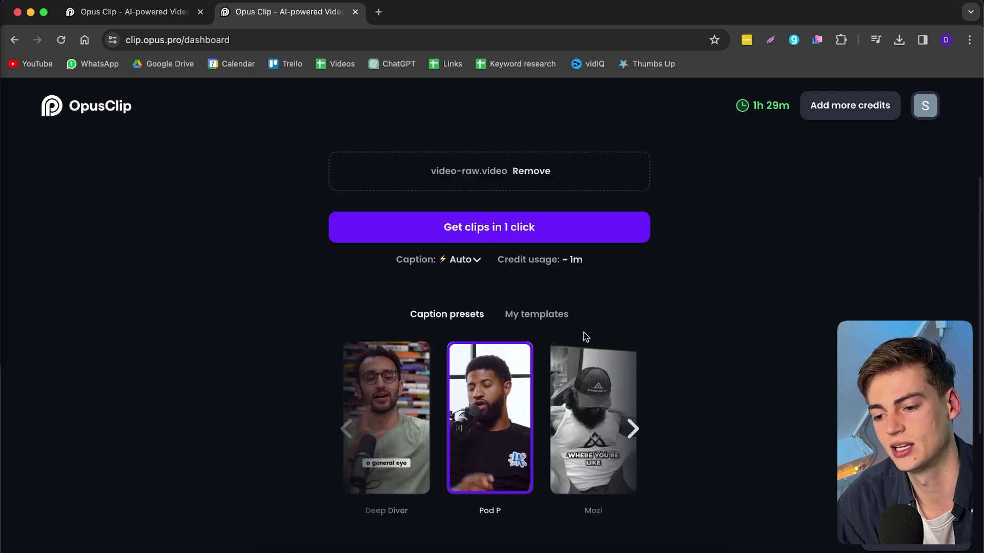
{"action": "left_click", "coordinate": [496, 240]}
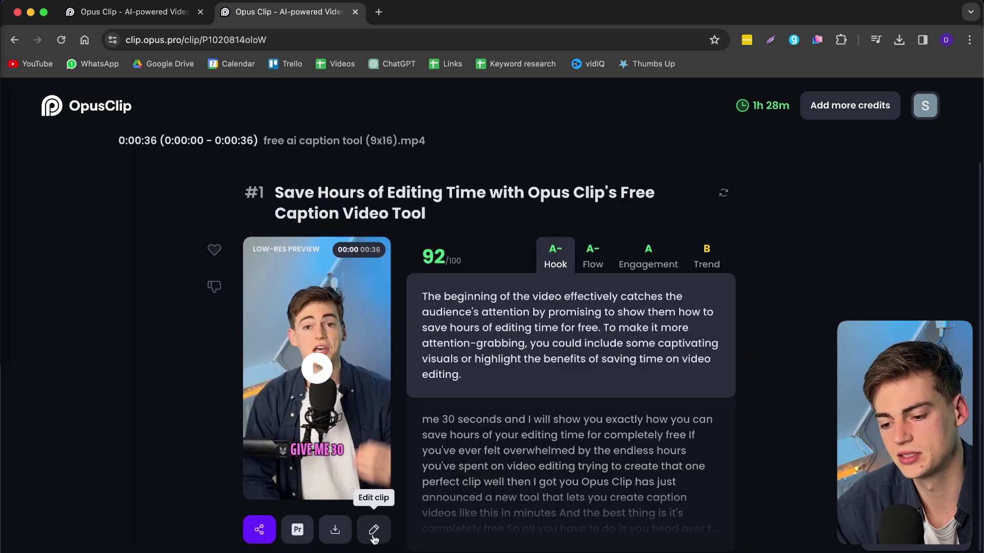
Step: In the clip editor, wrap the transcript word captions in quotation marks
{"action": "left_click", "coordinate": [374, 535]}
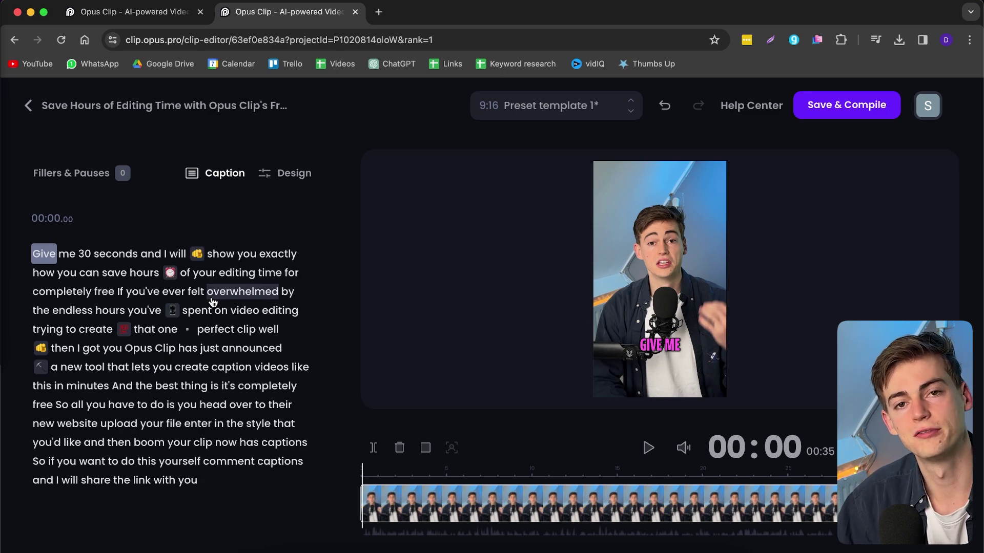
{"action": "left_click", "coordinate": [264, 464]}
{"action": "left_click", "coordinate": [267, 469]}
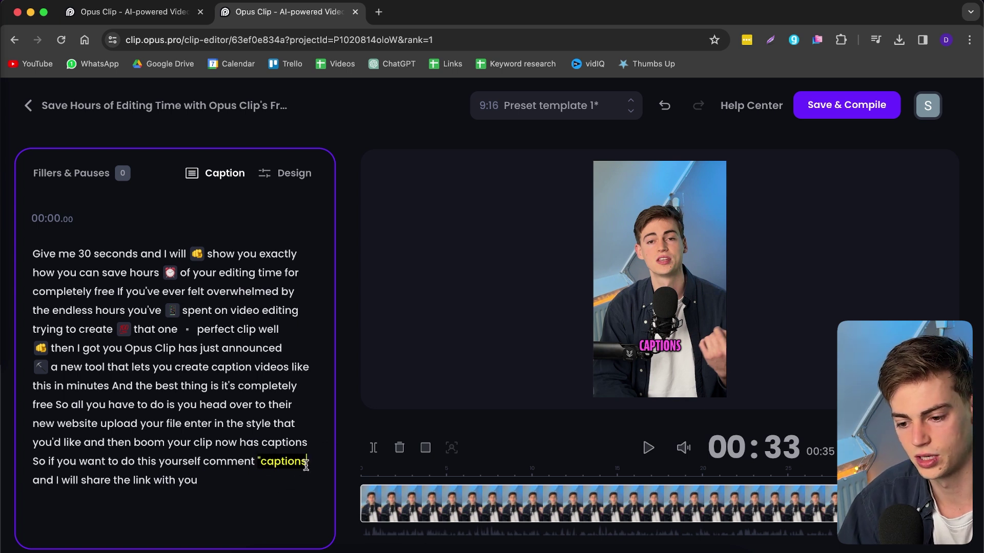
{"action": "type", "text": "\""}
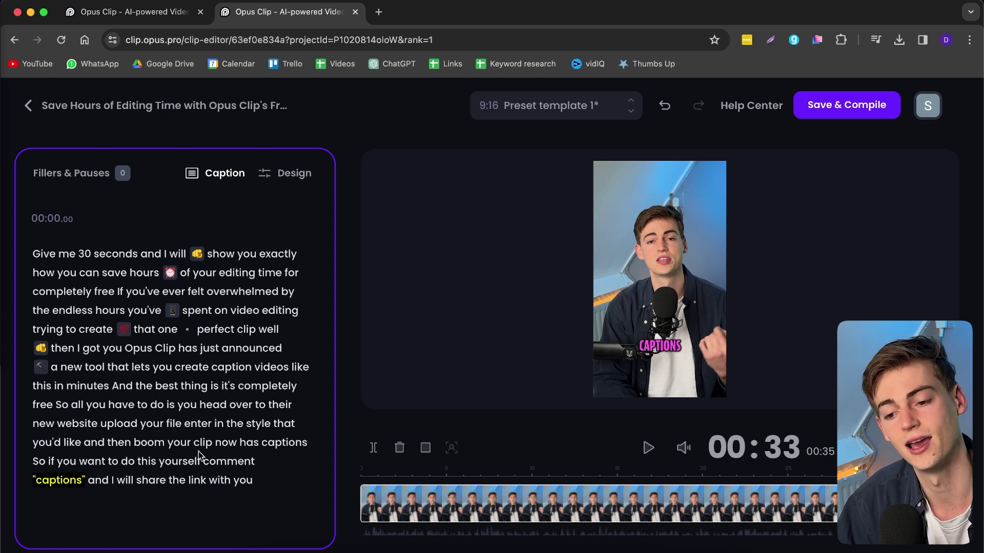
{"action": "left_click", "coordinate": [287, 173]}
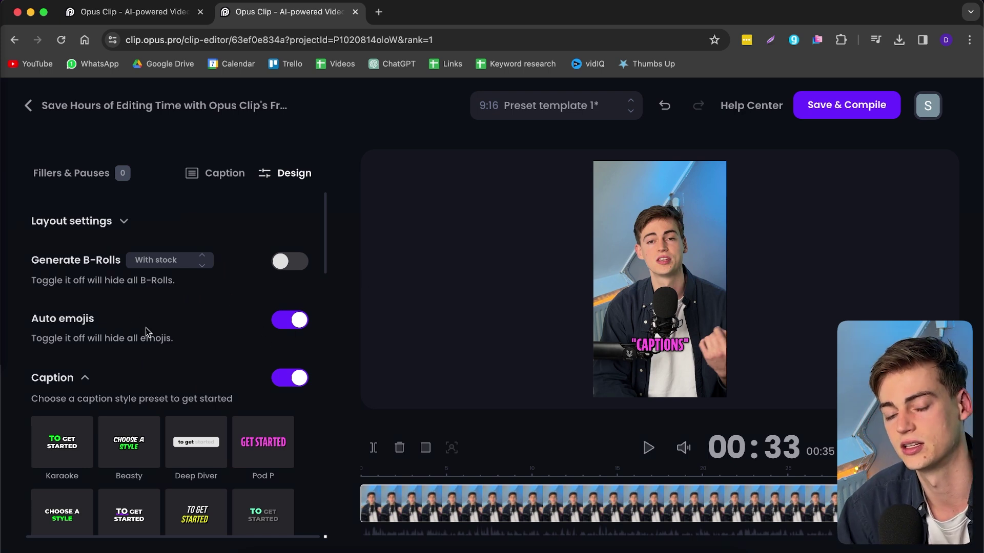
Step: Set the caption font color to blue 008CFFFF, then Save & Compile the clip
{"action": "scroll", "coordinate": [165, 336], "scroll_direction": "down", "scroll_amount": 5}
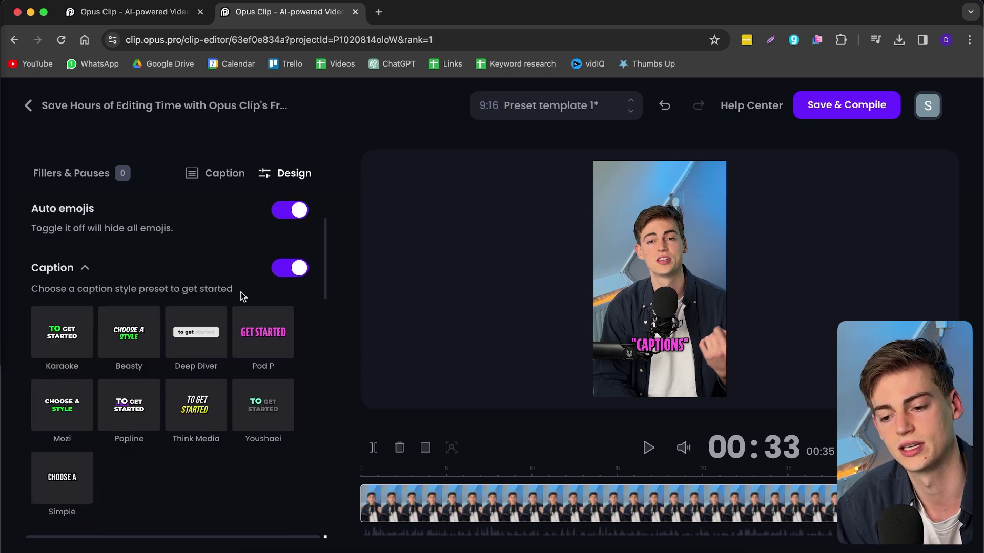
{"action": "scroll", "coordinate": [160, 293], "scroll_direction": "down", "scroll_amount": 10}
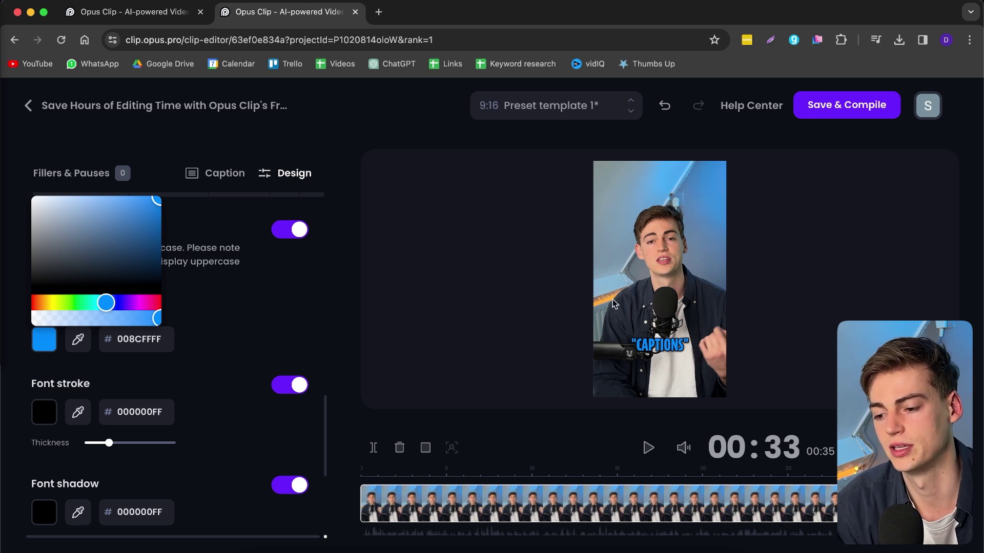
{"action": "left_click", "coordinate": [239, 322]}
{"action": "scroll", "coordinate": [241, 417], "scroll_direction": "down", "scroll_amount": 5}
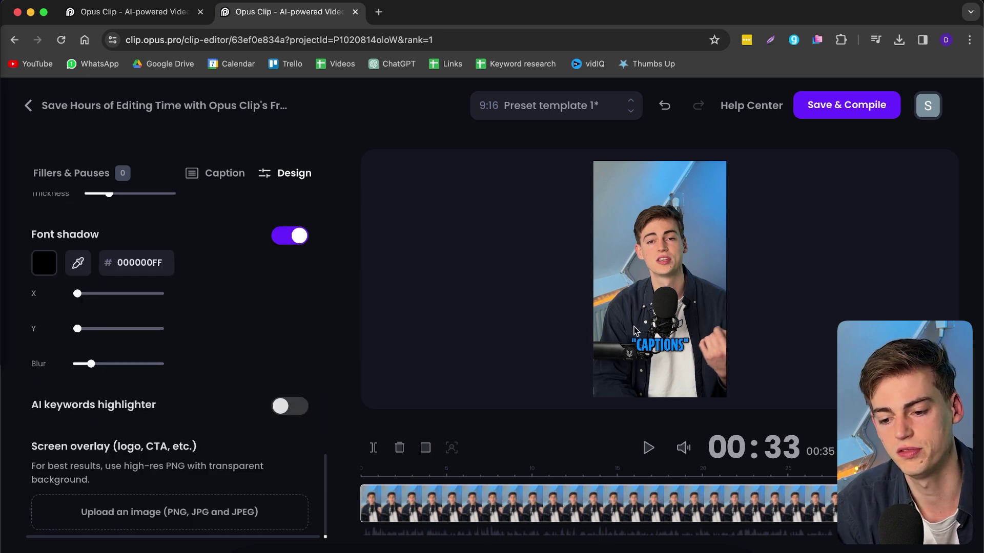
{"action": "left_click", "coordinate": [842, 108]}
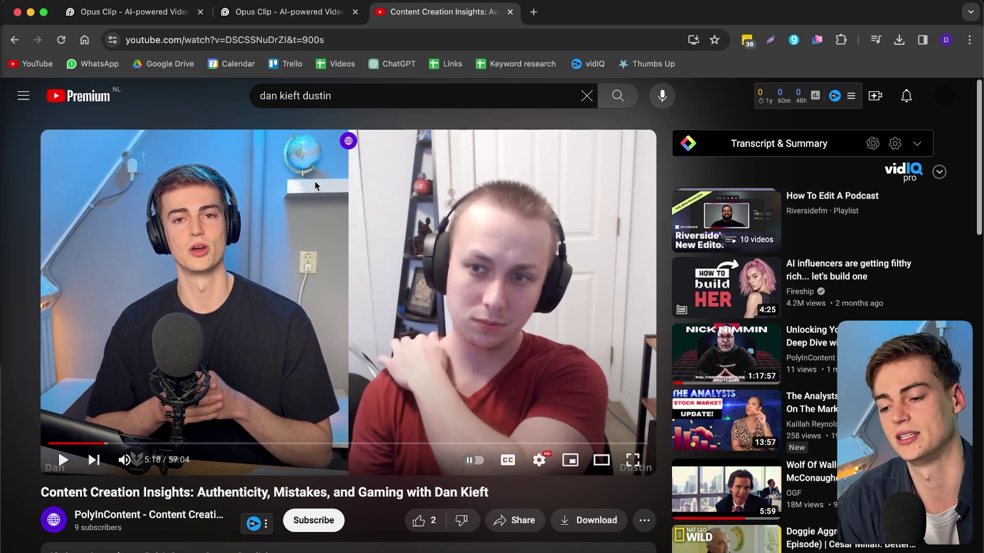
Step: Return to the OpusClip clips tab and scroll through the interview's clip list, led by the 99-score clip
{"action": "left_click", "coordinate": [240, 15]}
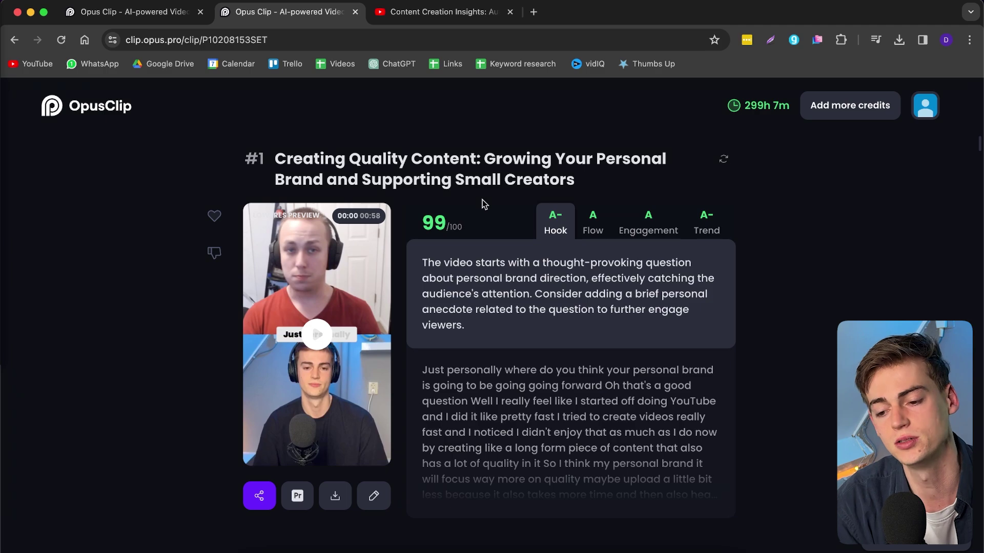
{"action": "scroll", "coordinate": [610, 343], "scroll_direction": "down", "scroll_amount": 1}
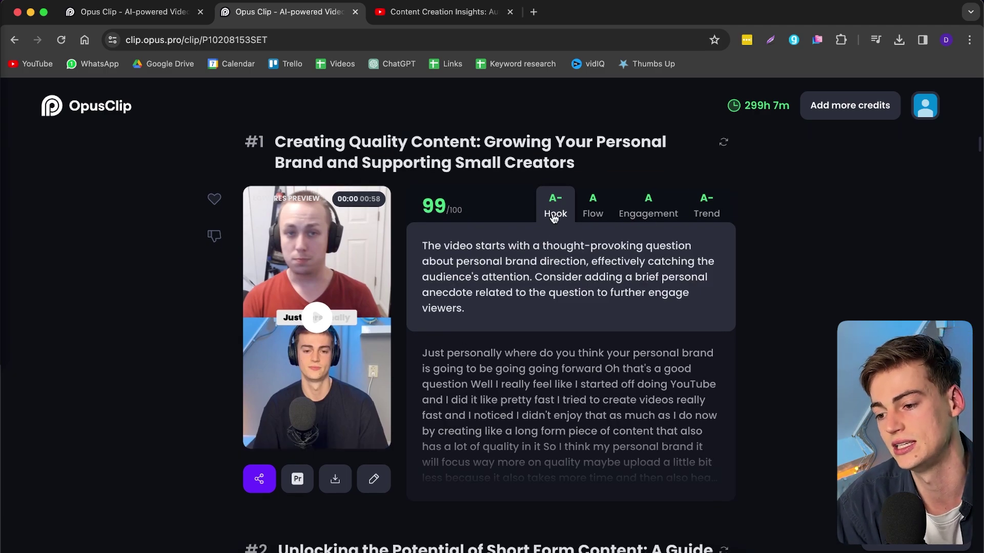
{"action": "scroll", "coordinate": [512, 287], "scroll_direction": "down", "scroll_amount": 20}
{"action": "scroll", "coordinate": [451, 318], "scroll_direction": "down", "scroll_amount": 20}
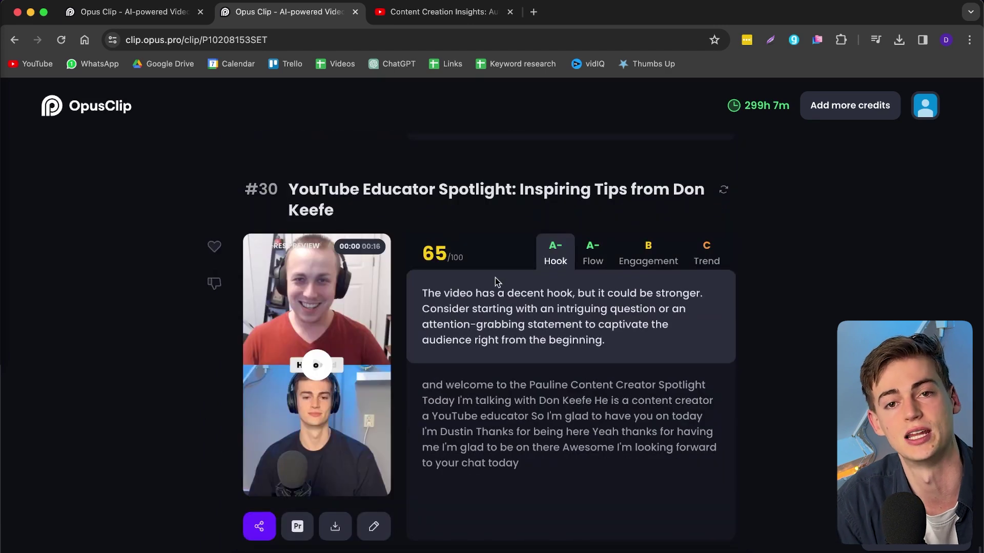
{"action": "scroll", "coordinate": [504, 277], "scroll_direction": "up", "scroll_amount": 20}
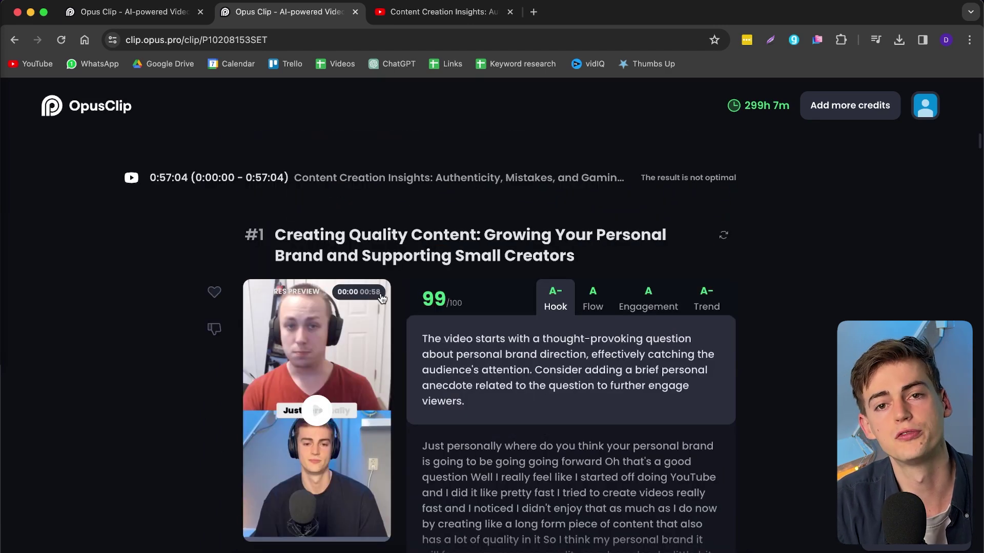